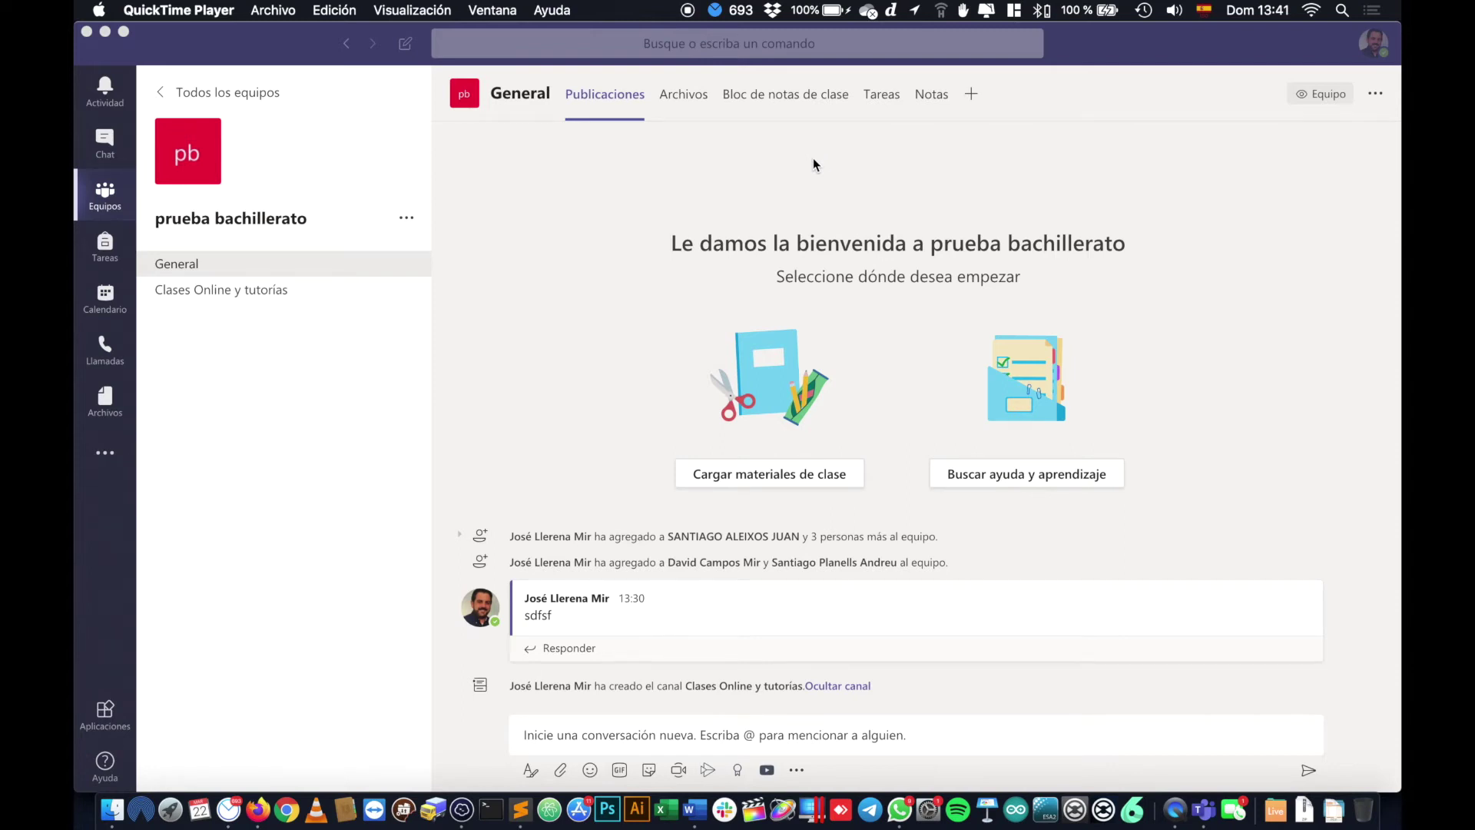
# Step: Create a new assignment in the General channel of prueba bachillerato and title it "Ejercicio 1"
pyautogui.click(173, 270)
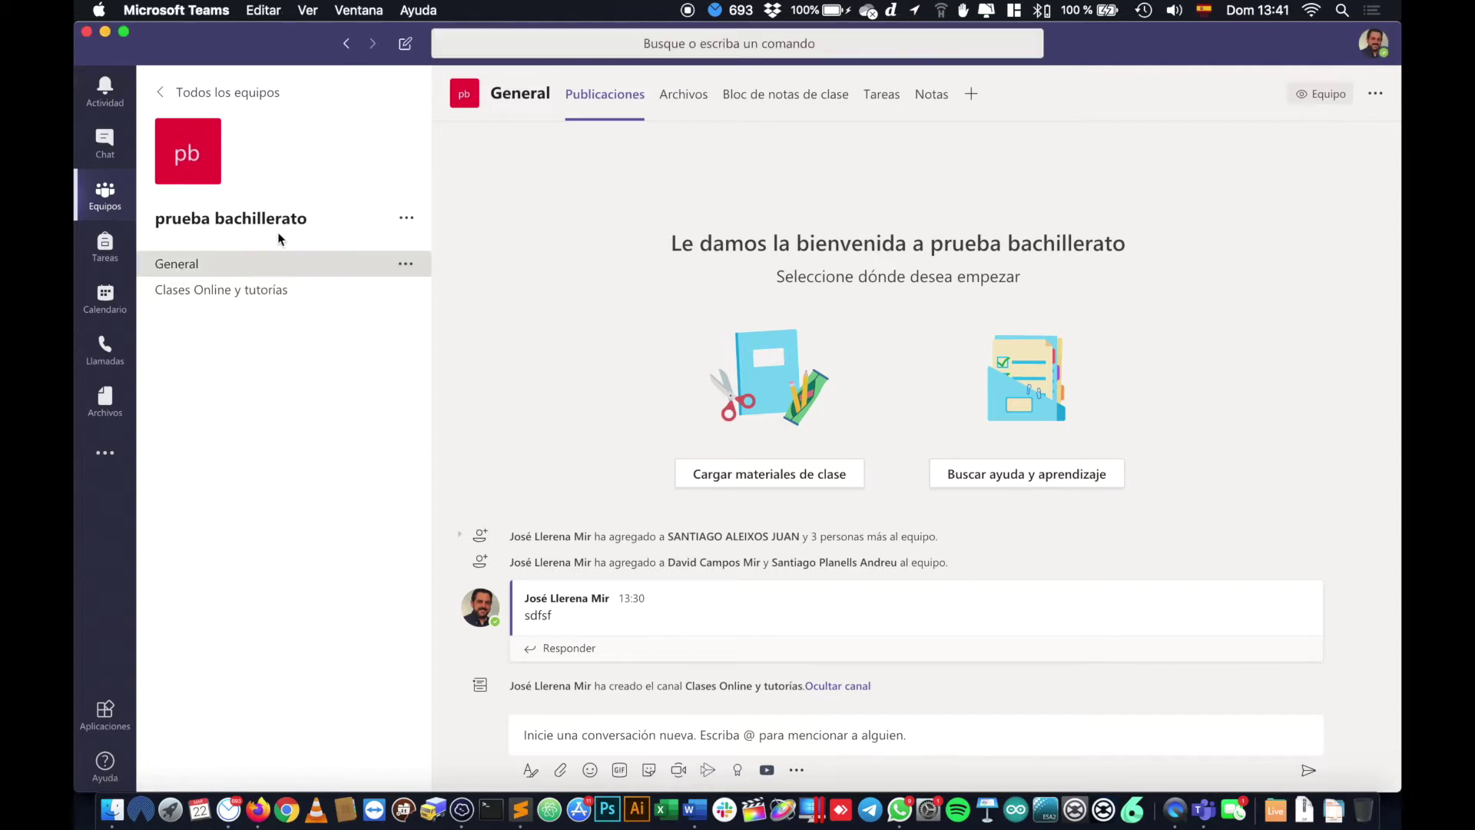
pyautogui.click(888, 97)
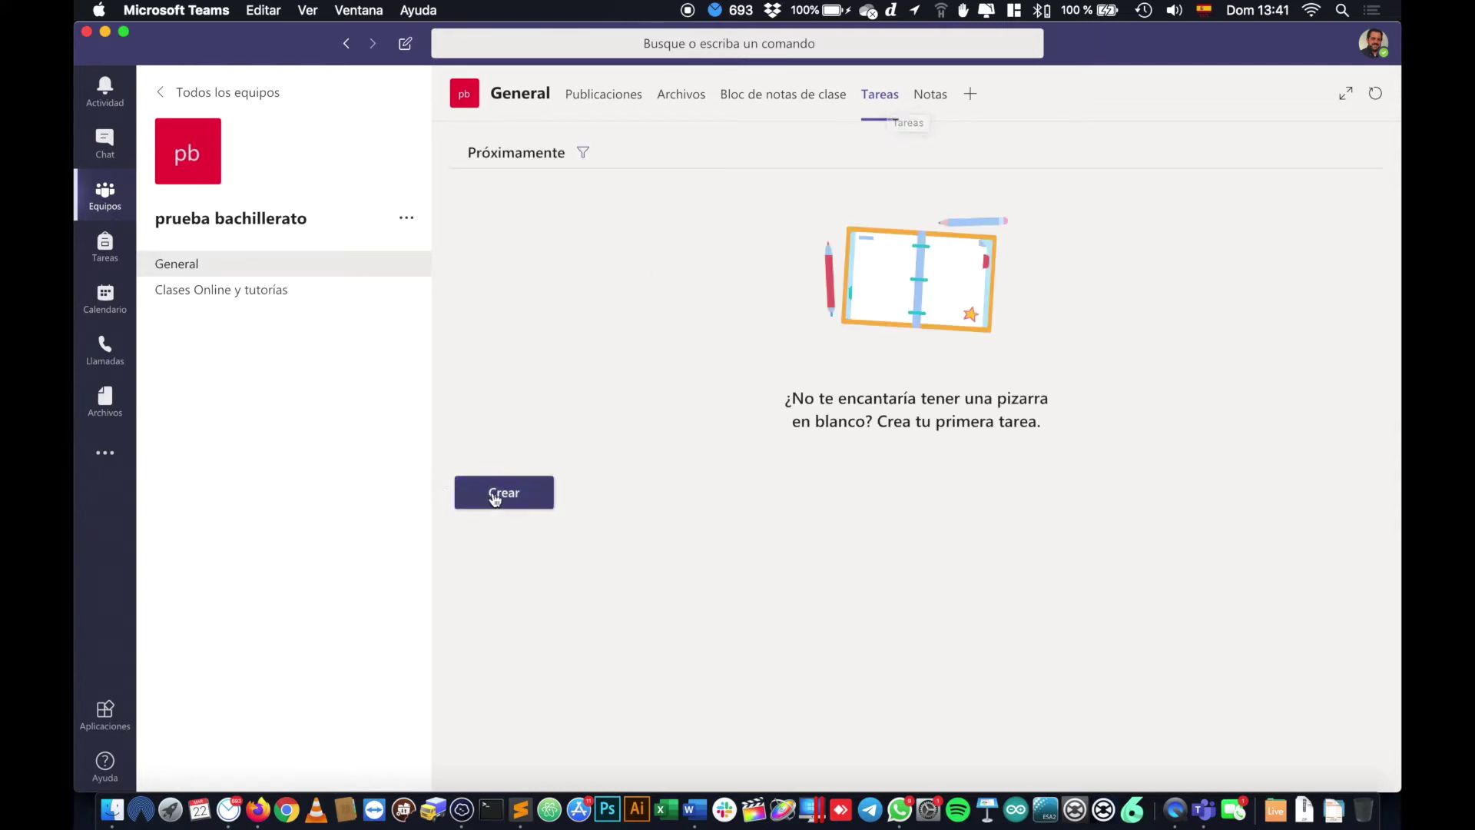
pyautogui.click(523, 498)
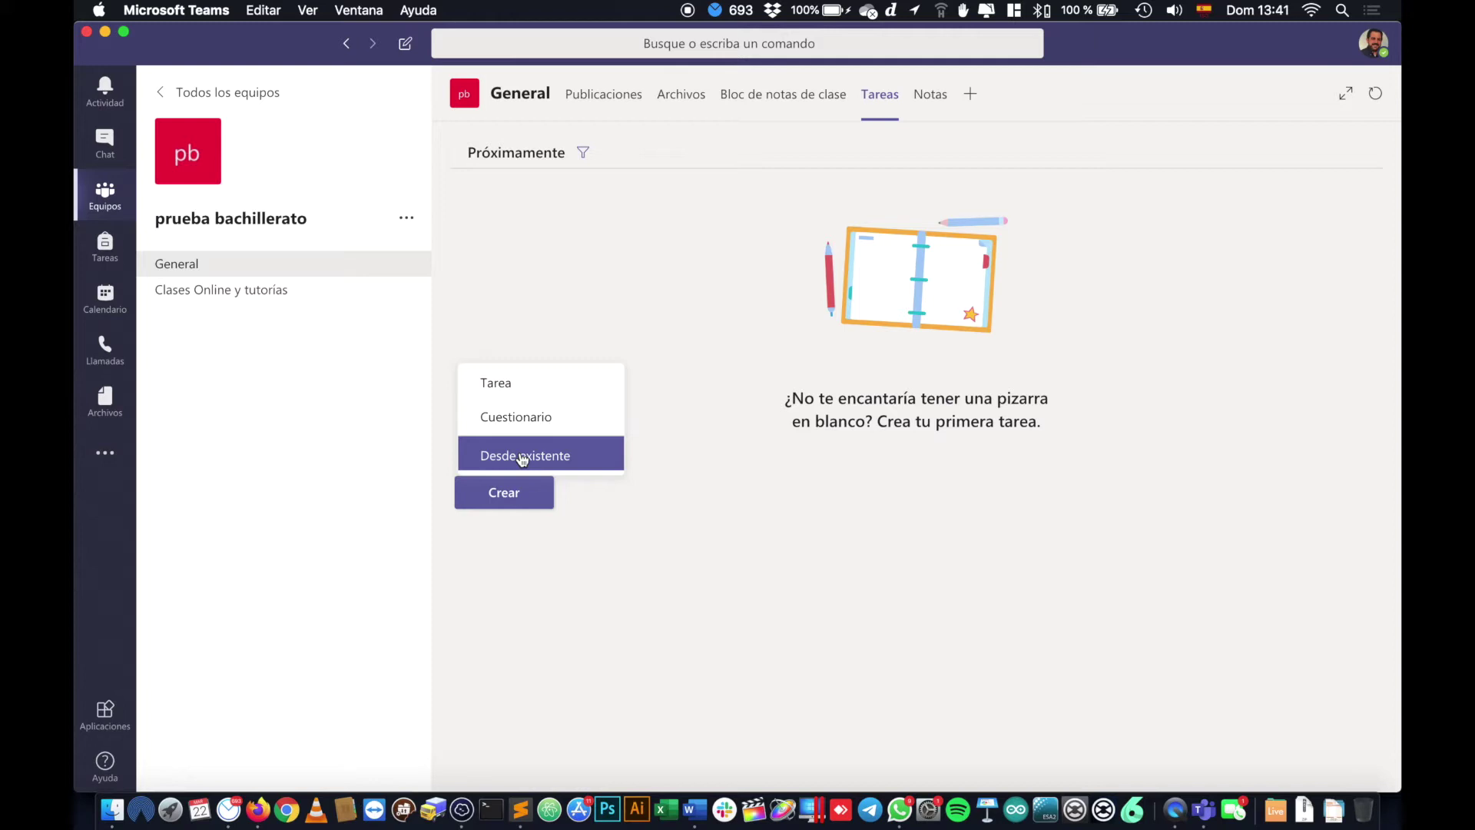
pyautogui.click(500, 392)
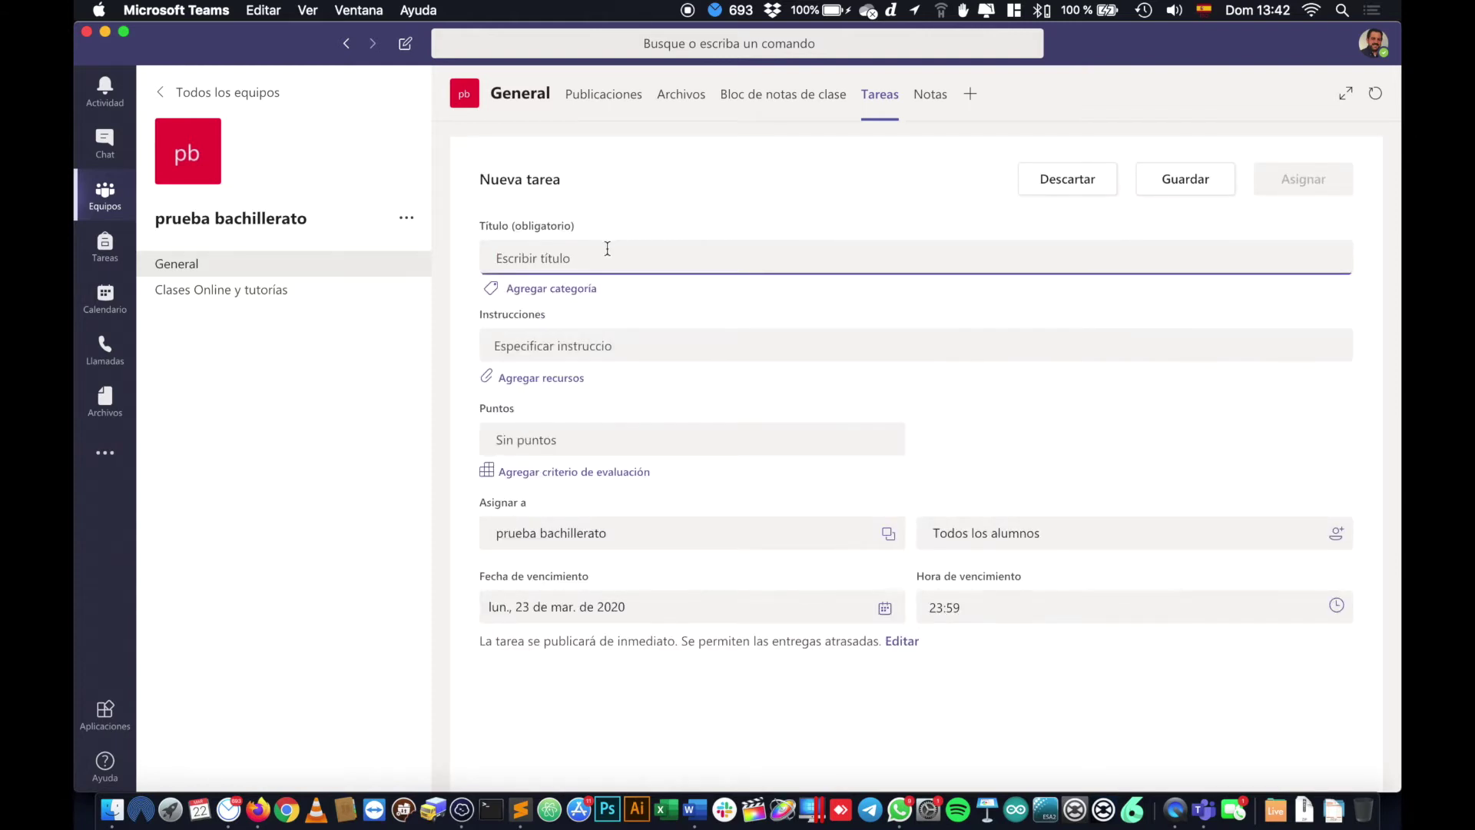
pyautogui.write('Ejercicio 1')
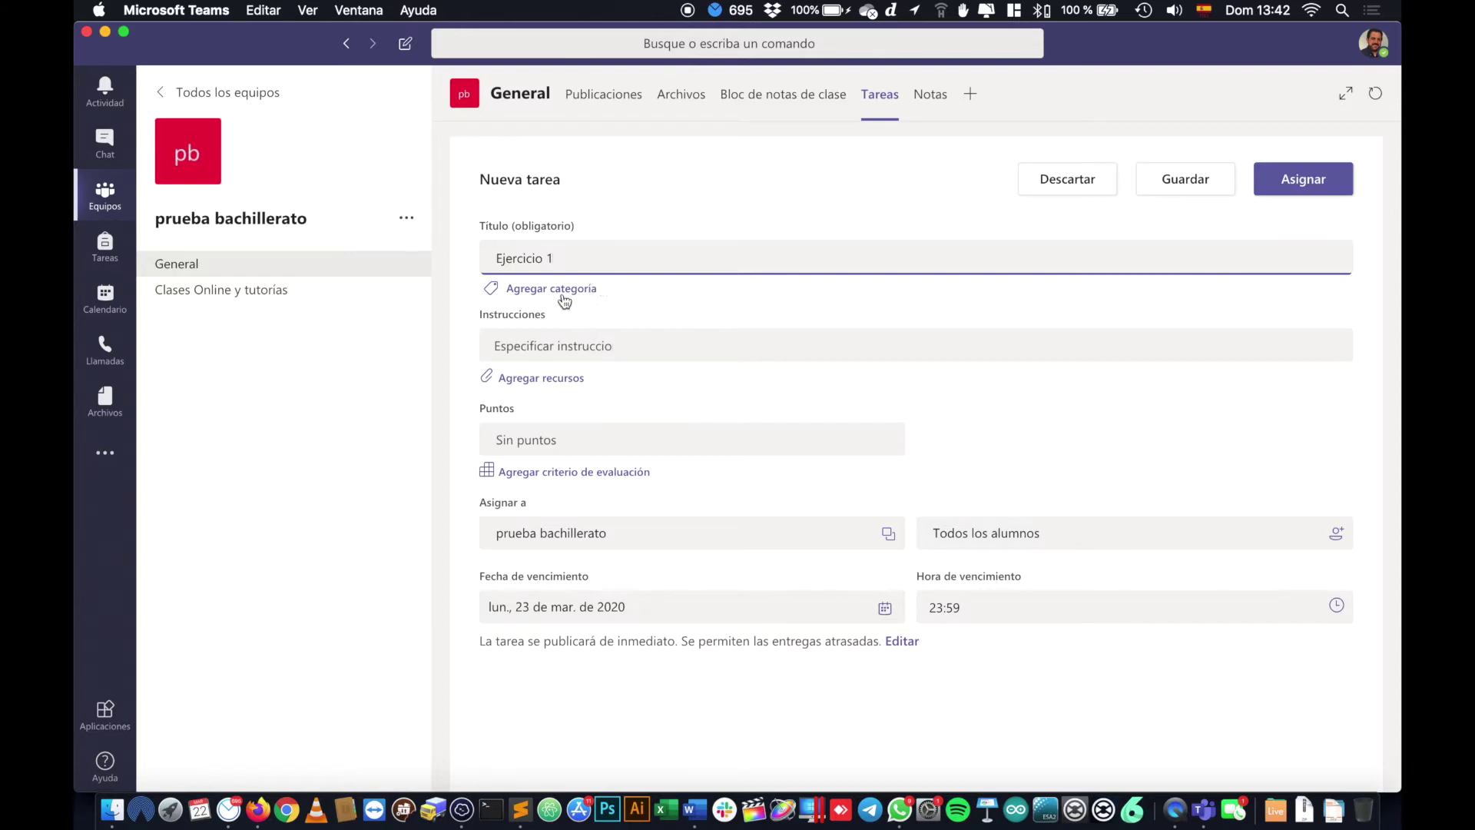
# Step: Enter the assignment instructions "Resolver el ejercicio en el mismo documento de word y entregar."
pyautogui.click(512, 350)
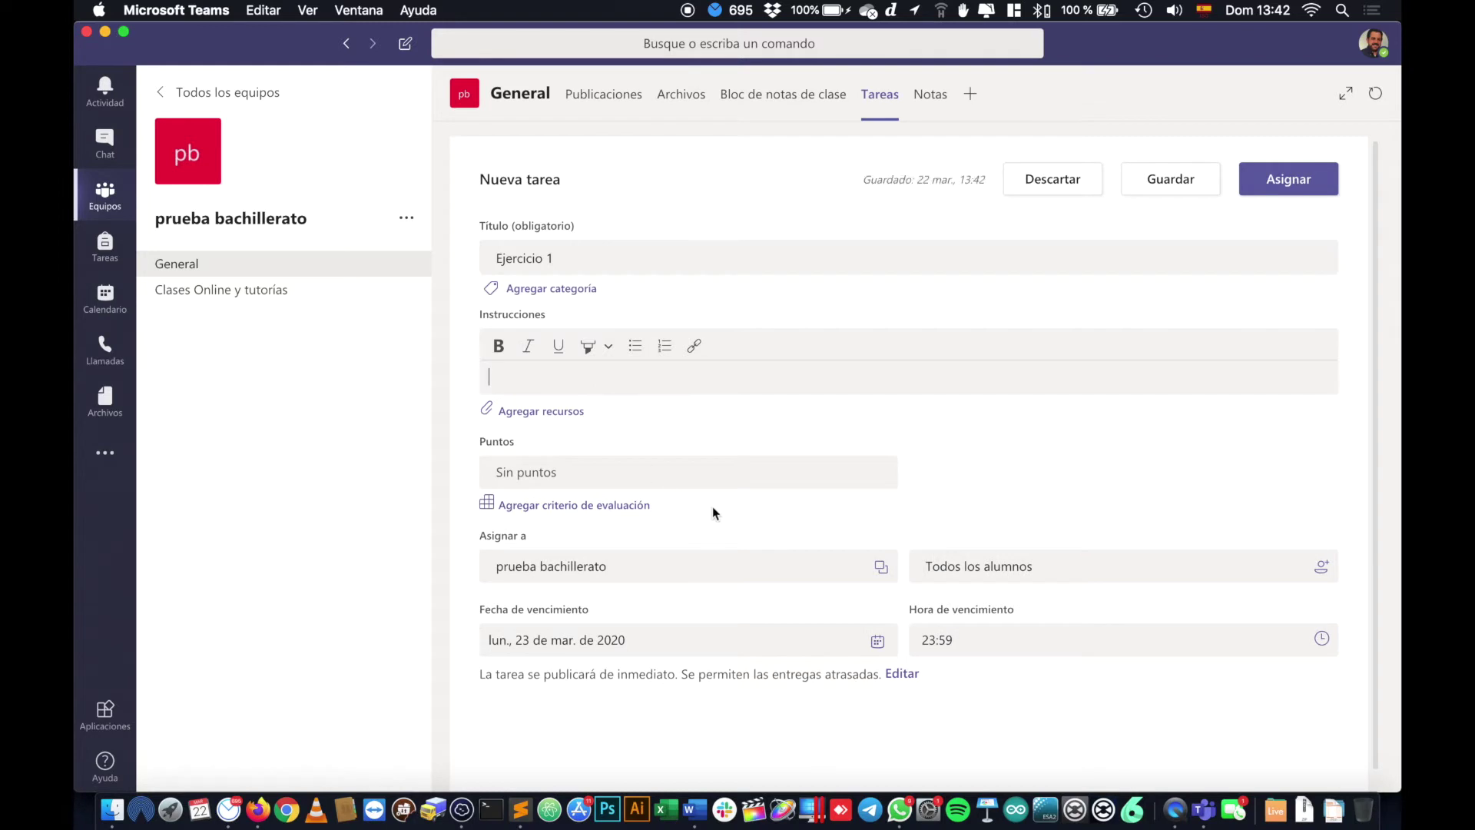
pyautogui.write('Resolver el ejercicio en el d')
pyautogui.press('BackSpace')
pyautogui.write('mismo documento de word.')
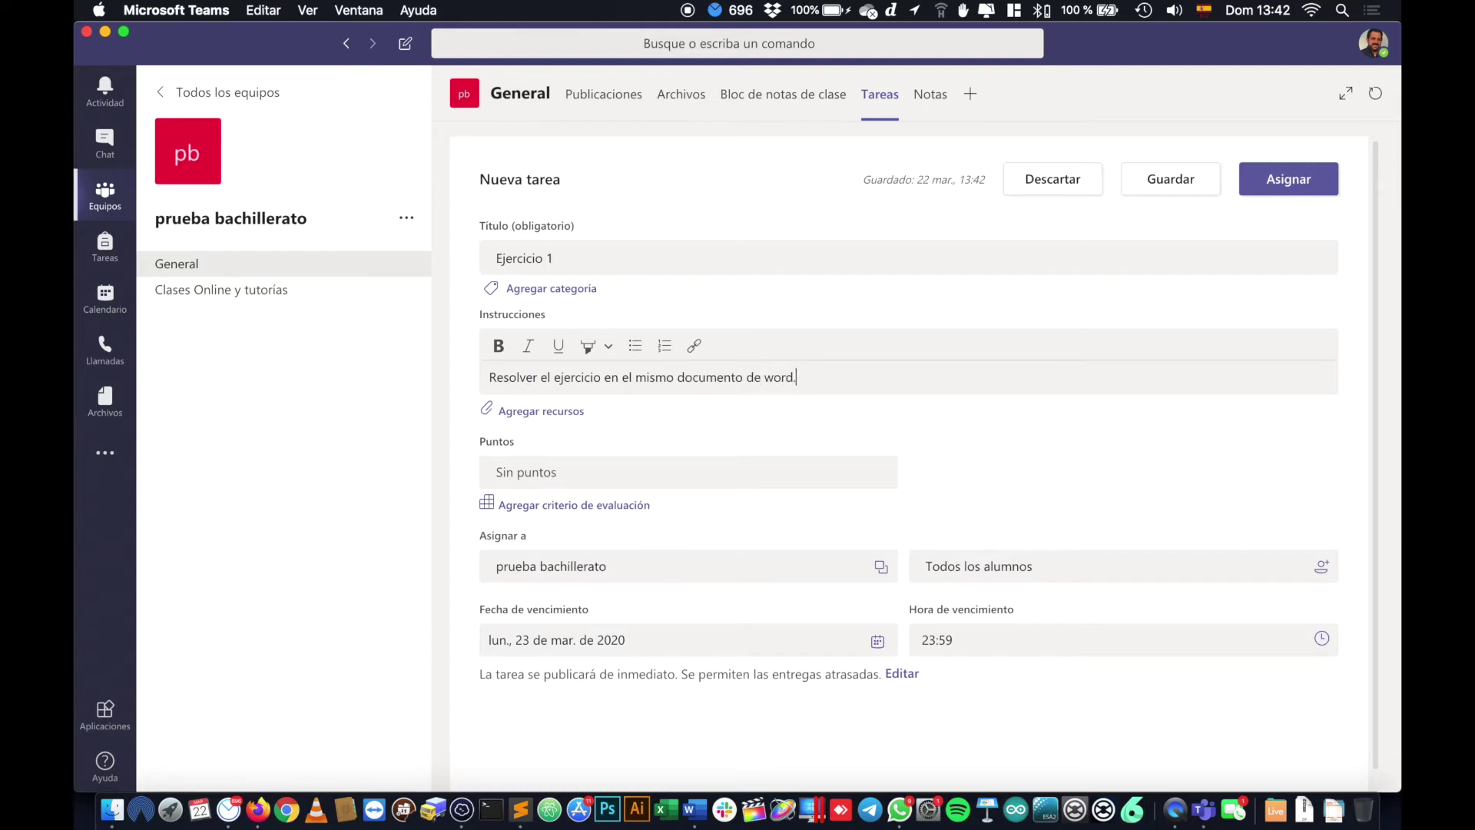
pyautogui.write(' y entrefa')
pyautogui.press('BackSpace')
pyautogui.press('BackSpace')
pyautogui.write('gar.')
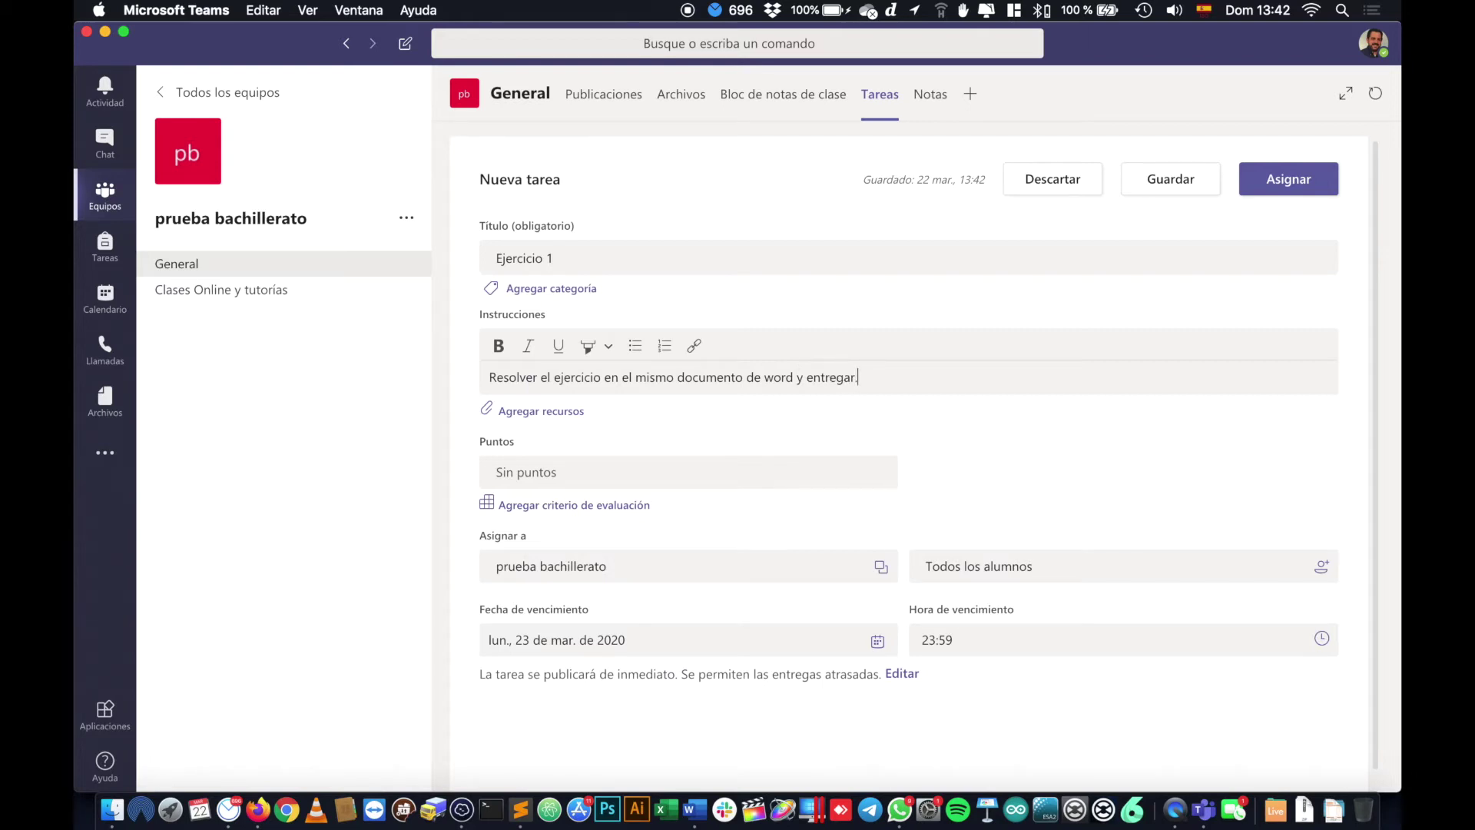
# Step: Upload Ejercicio 1.docx from the computer's Escritorio folder as a resource of the assignment
pyautogui.click(534, 415)
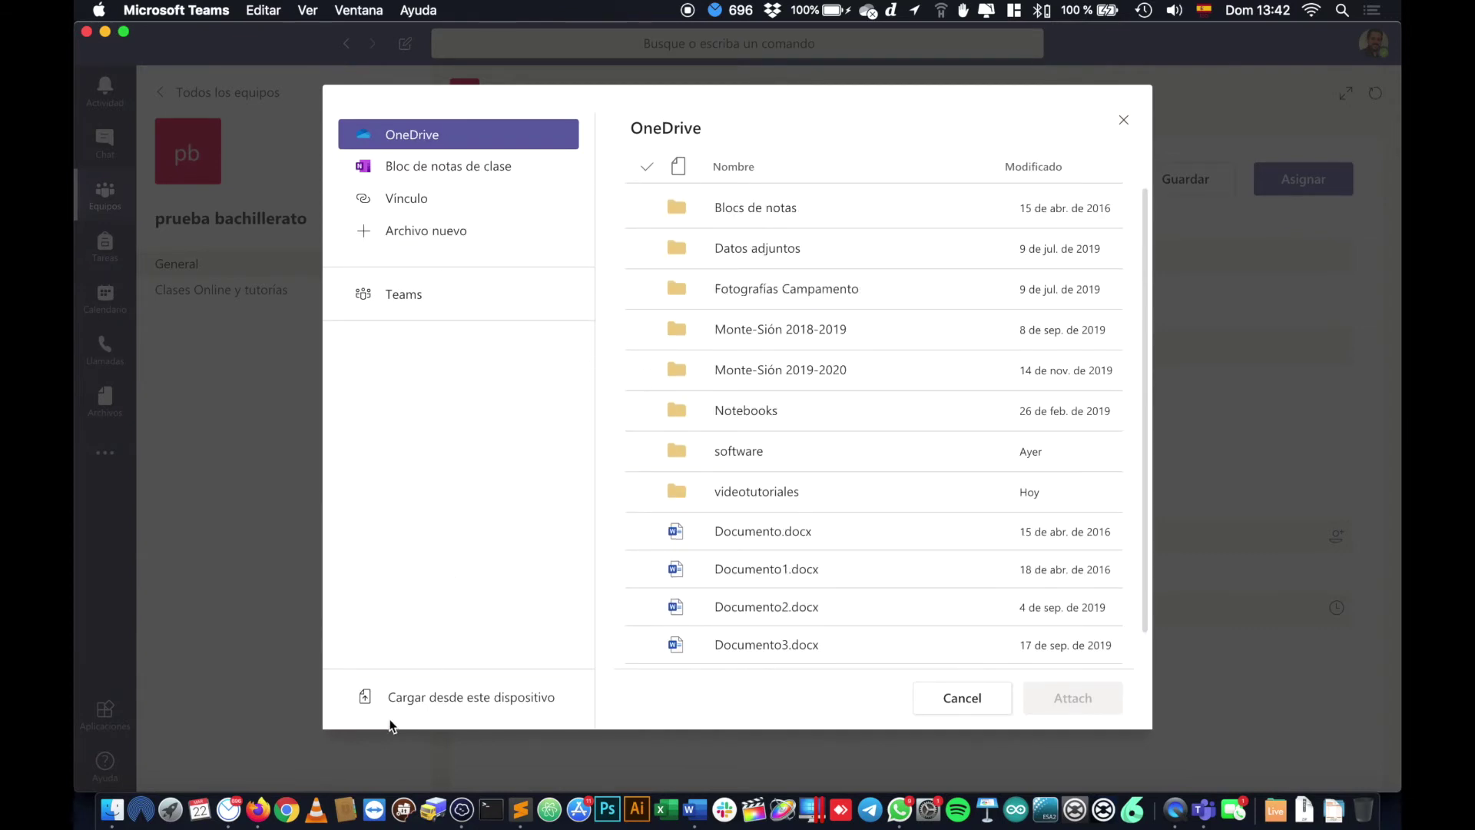
pyautogui.click(457, 697)
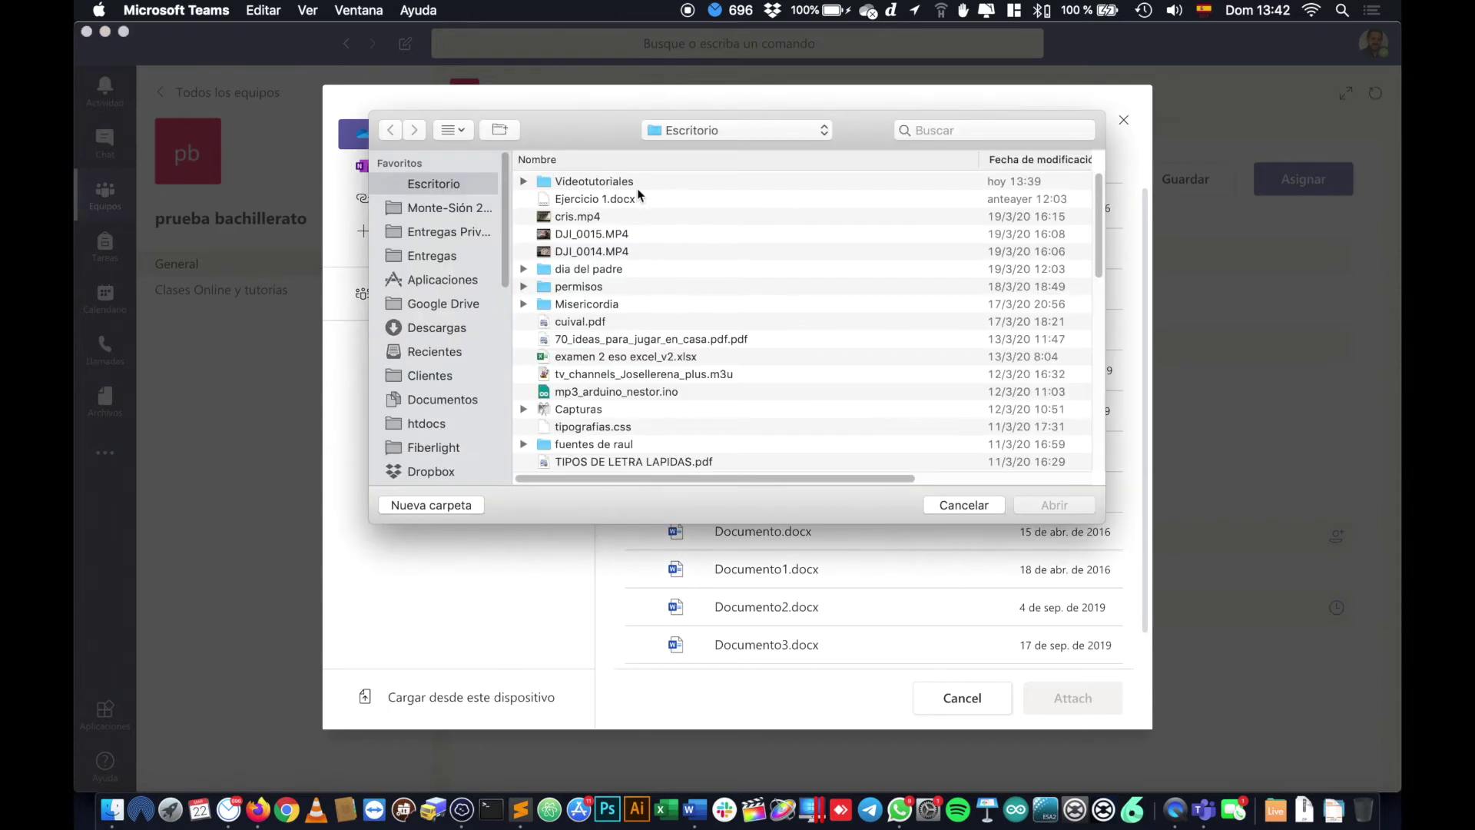
pyautogui.click(600, 199)
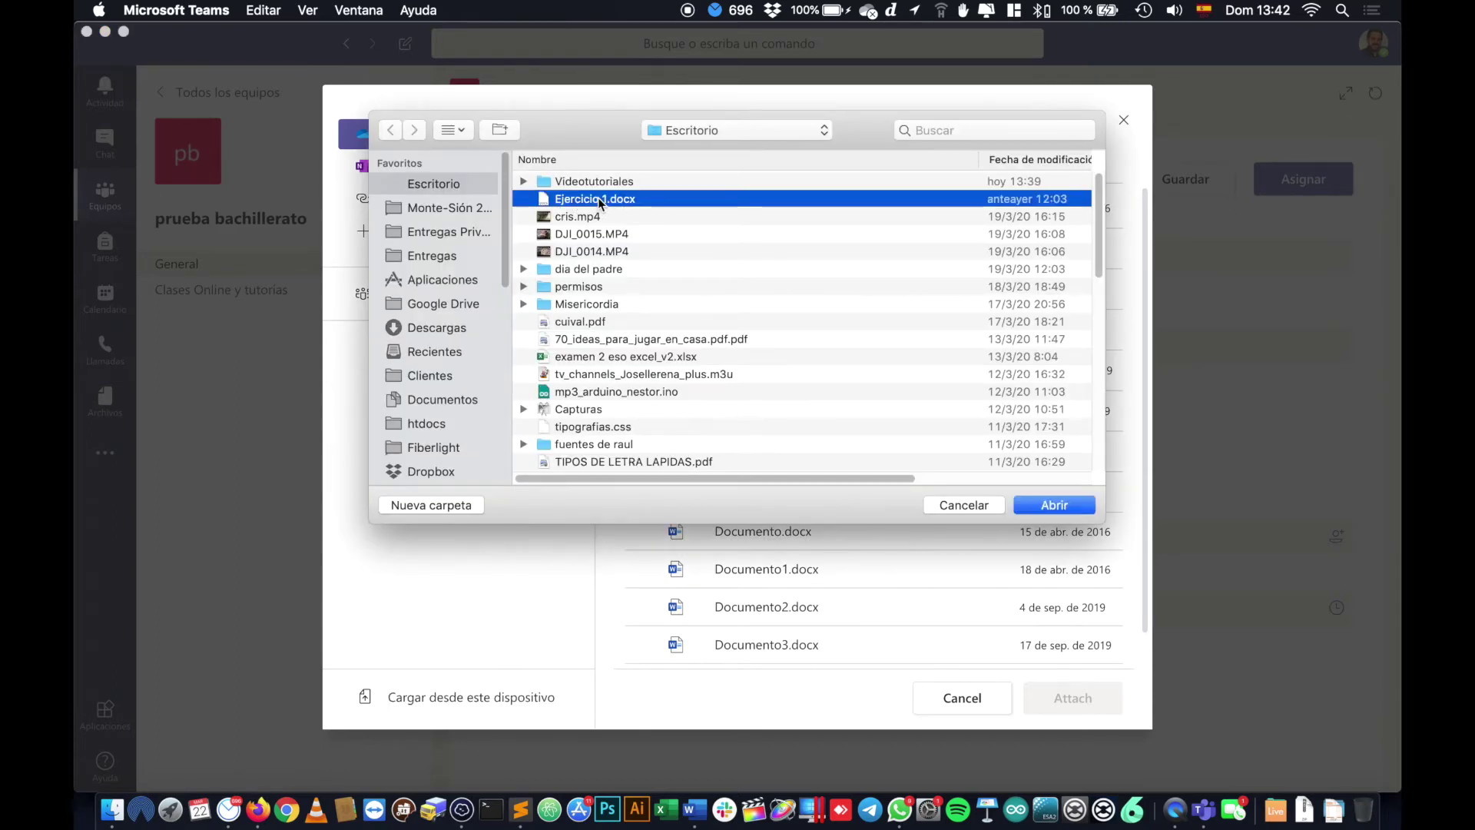
pyautogui.doubleClick(599, 200)
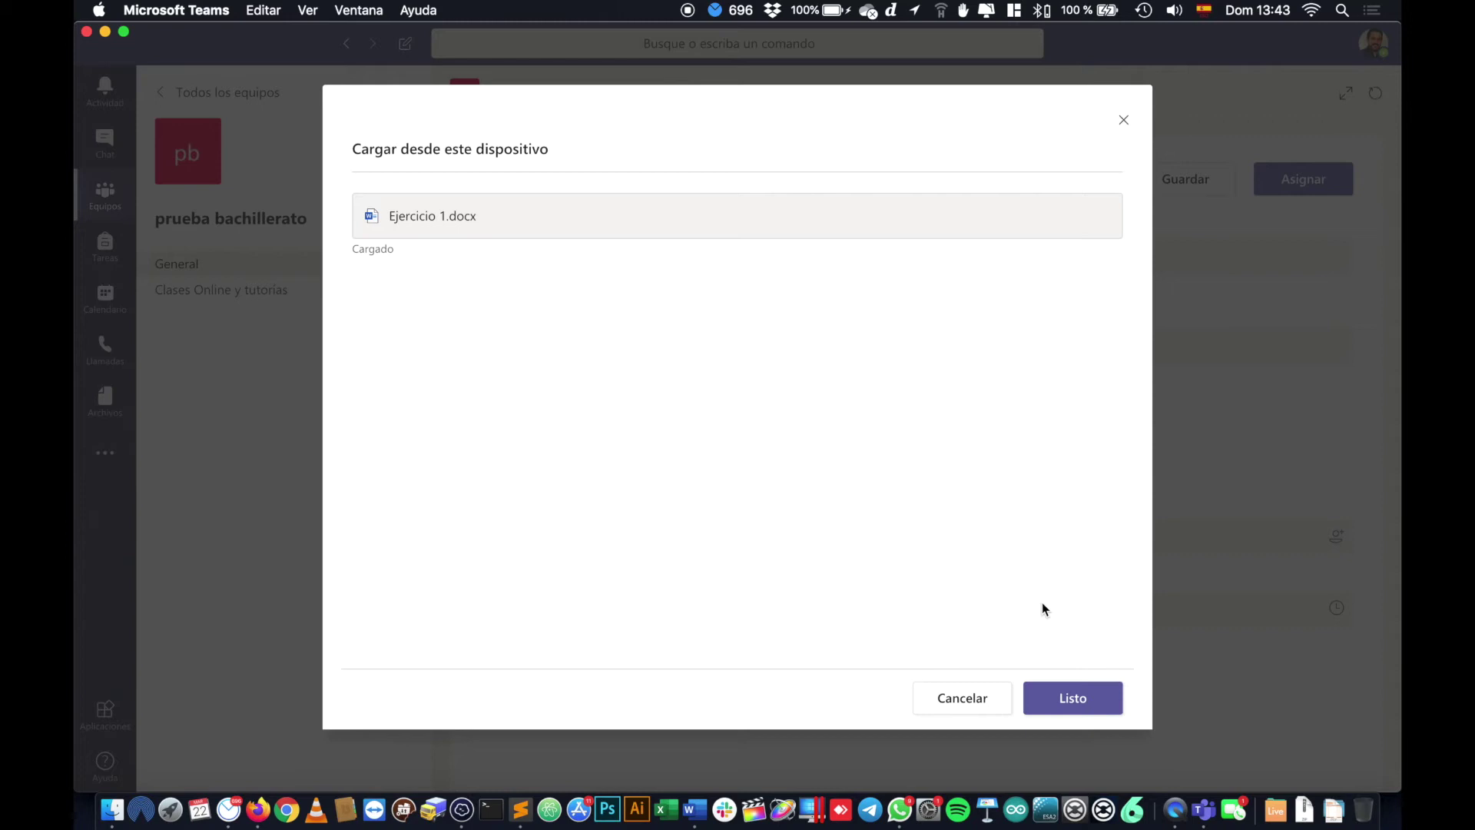
pyautogui.click(1059, 700)
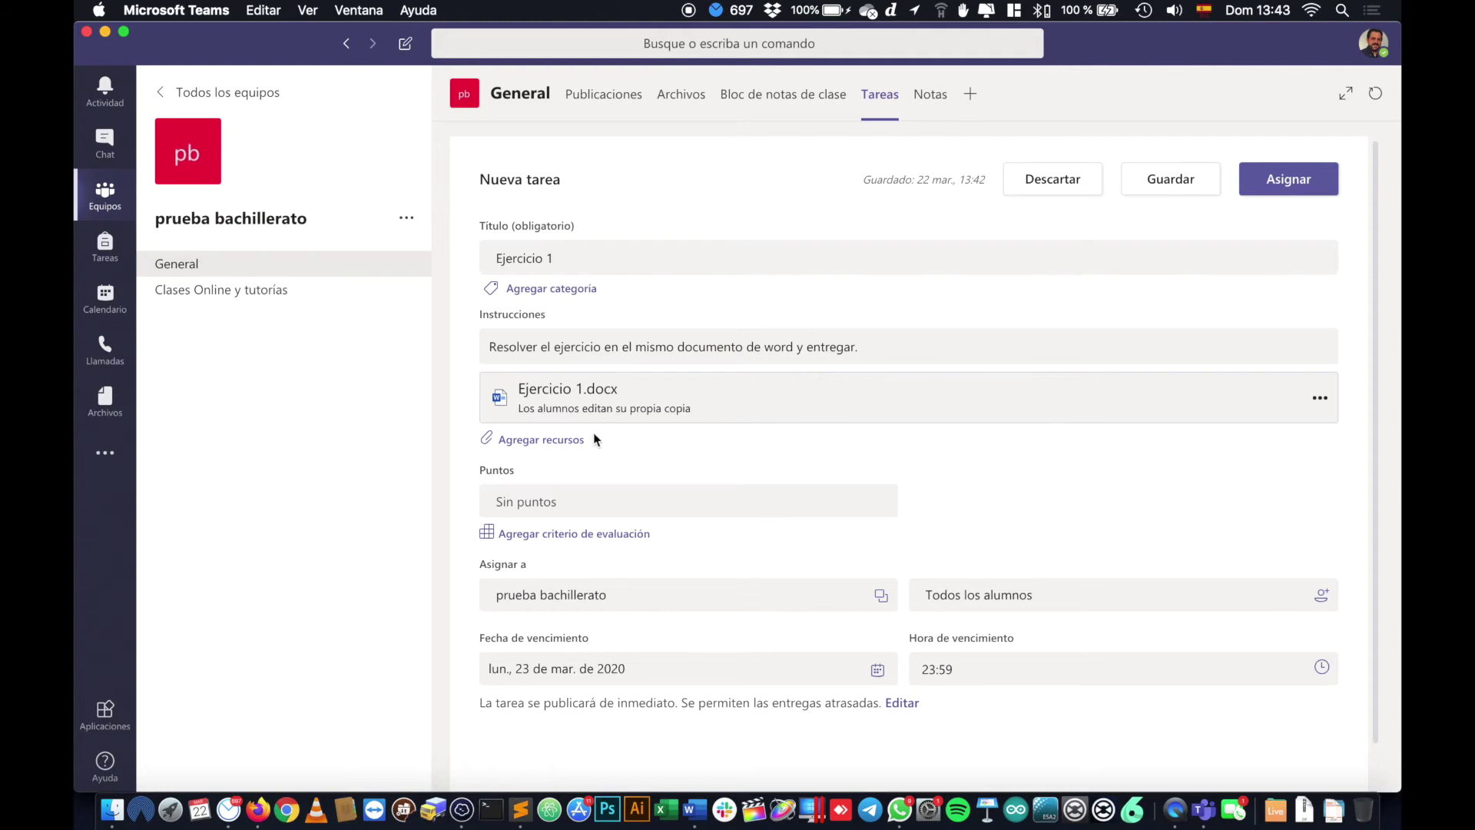
# Step: Attach Documento.docx from OneDrive as a second resource of the assignment
pyautogui.click(567, 450)
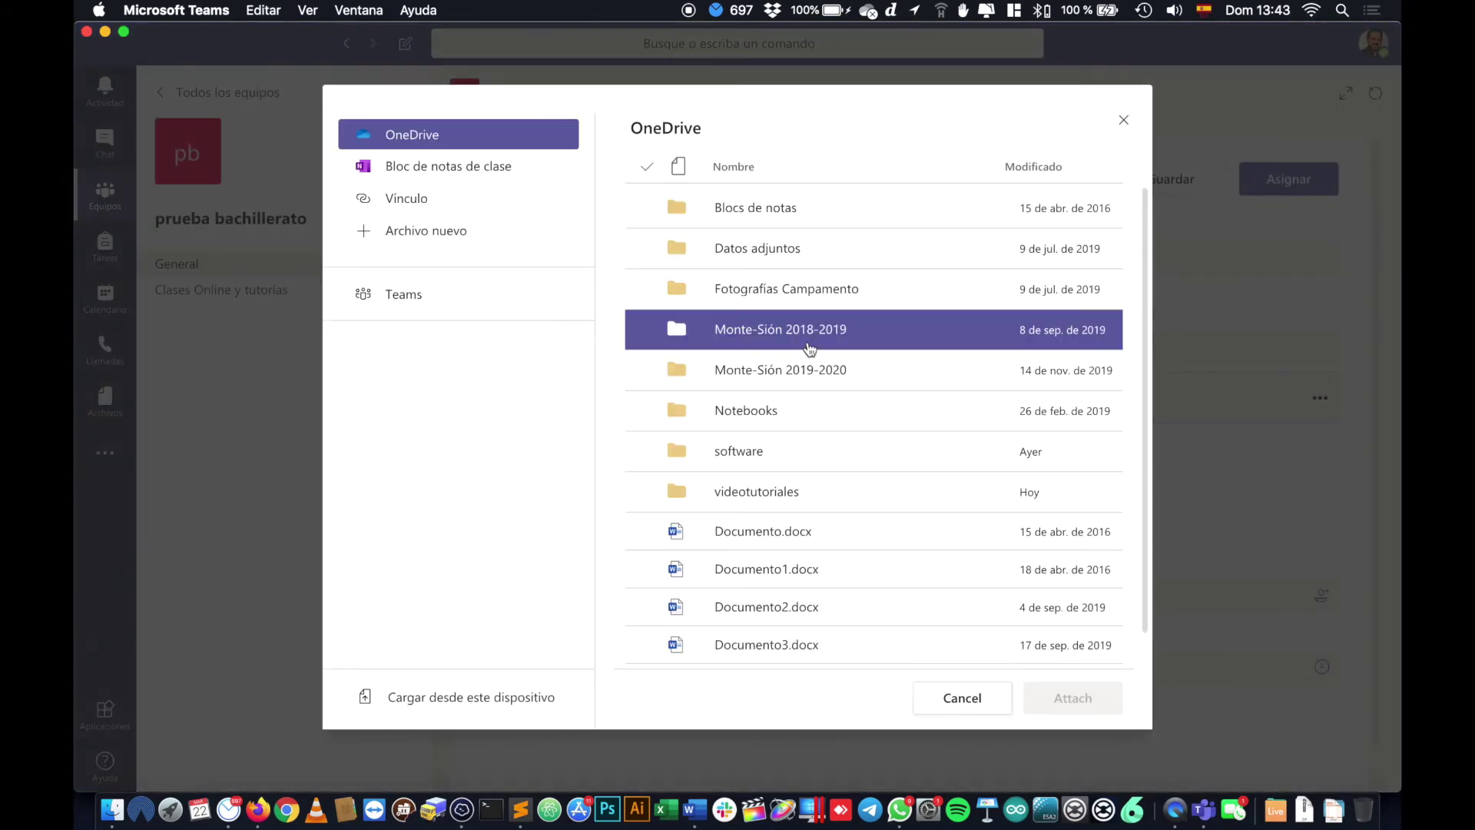
pyautogui.click(884, 542)
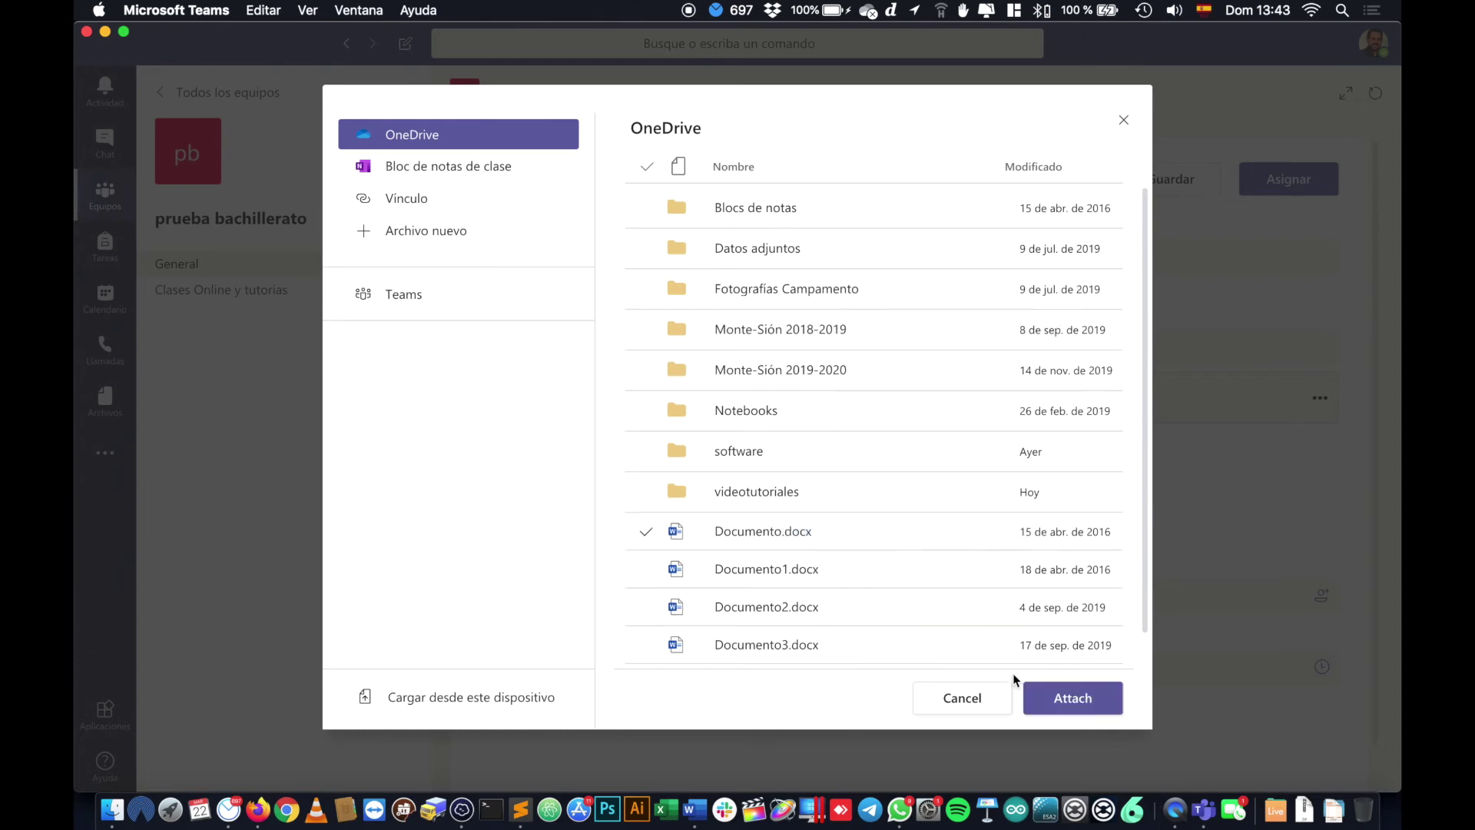
pyautogui.click(1068, 697)
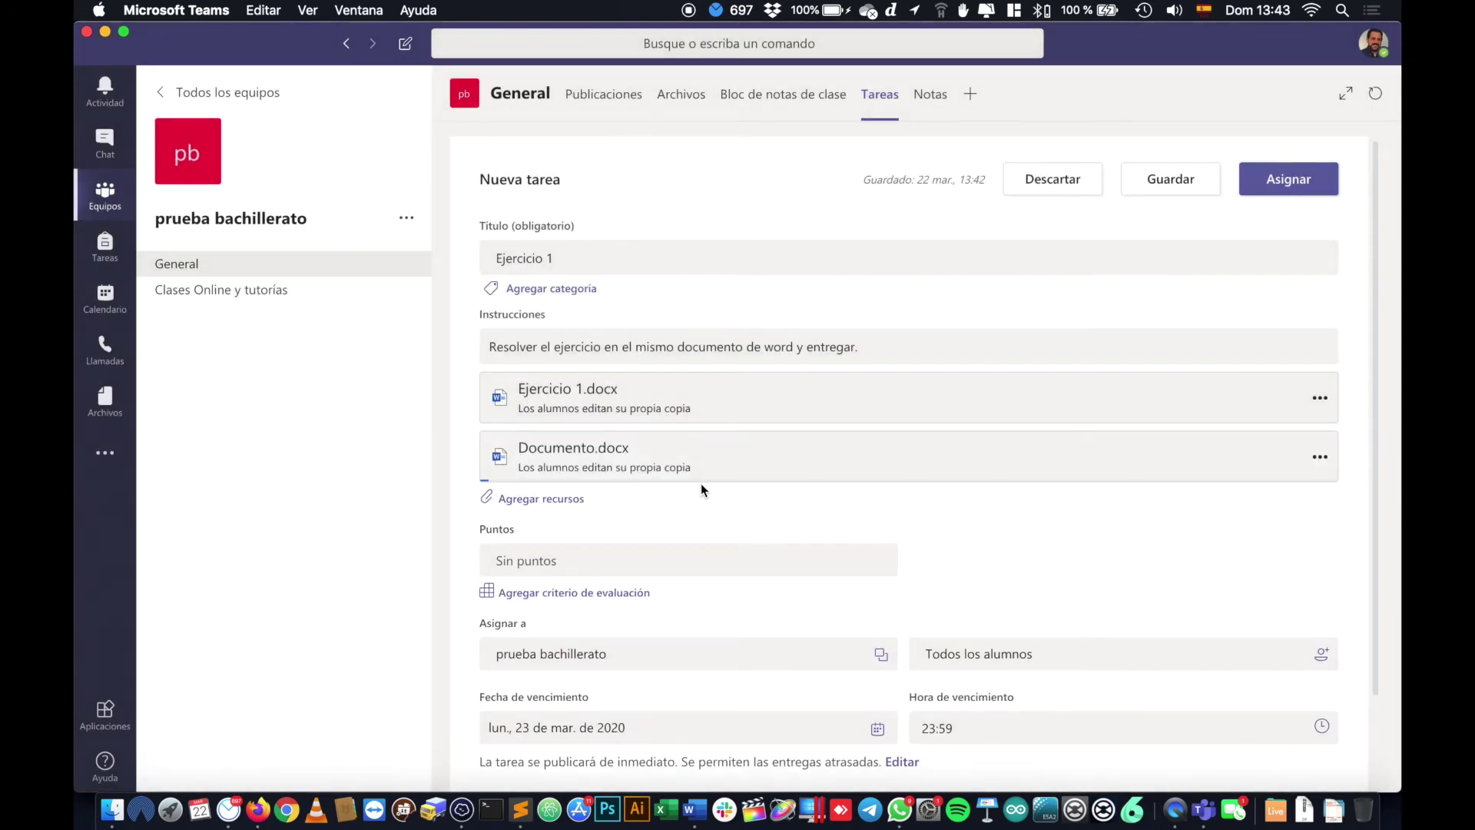
# Step: Set the assignment's maximum score to 10 points
pyautogui.scroll(-2, 711, 504)
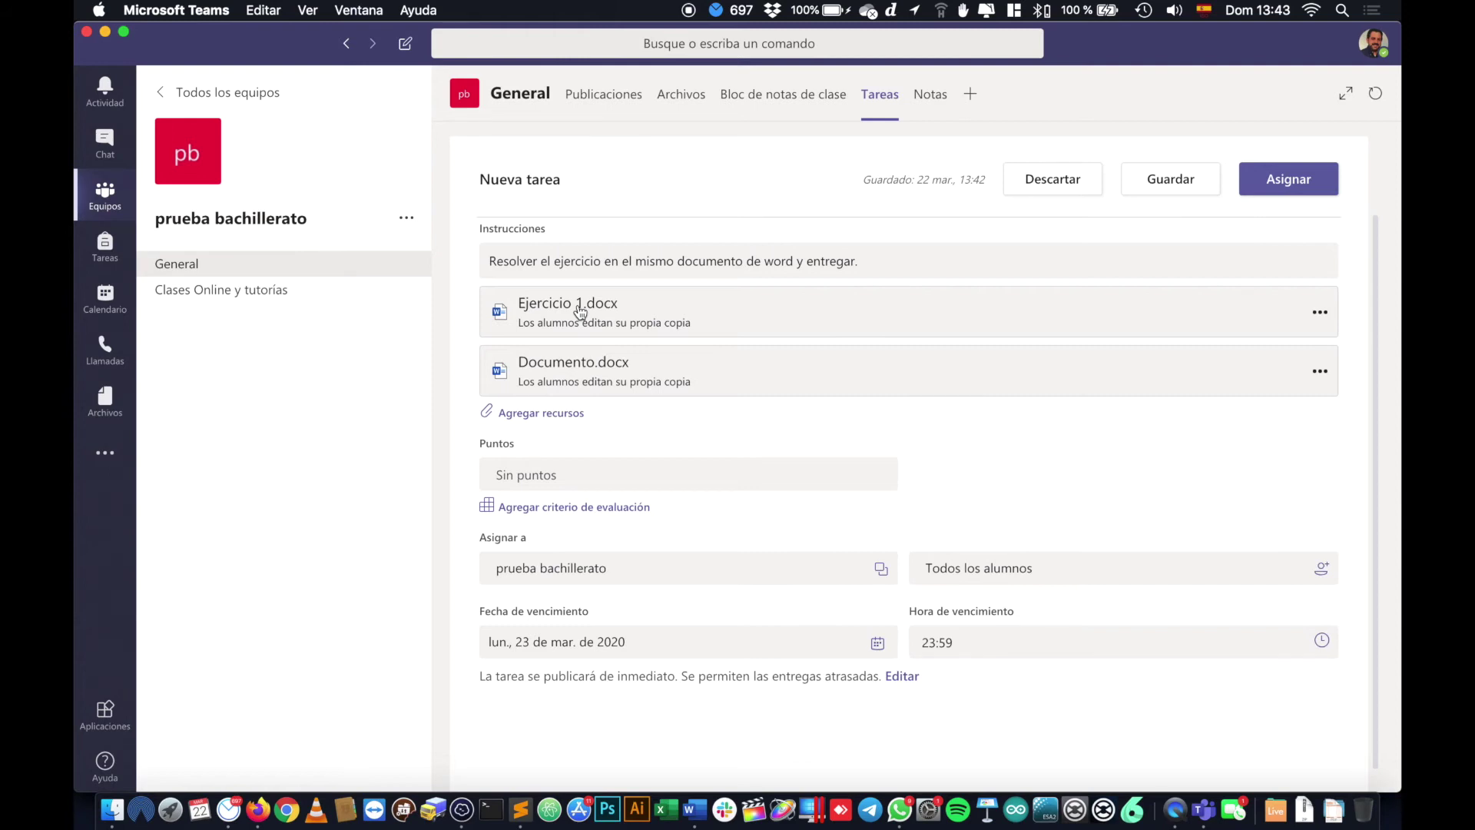
pyautogui.click(536, 471)
pyautogui.write('10')
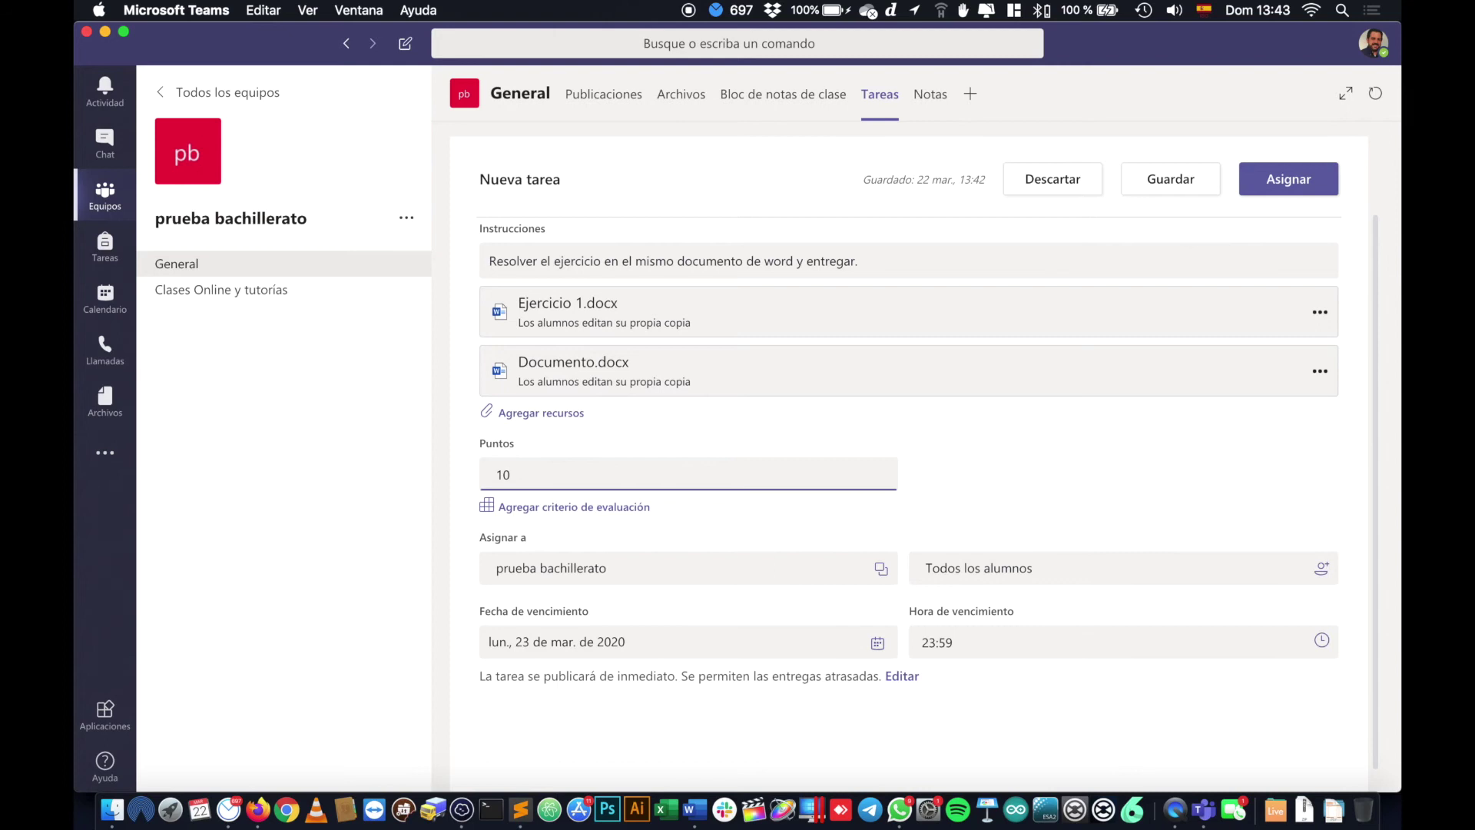
pyautogui.click(648, 528)
# Step: Set the assignment's due date to 24 March 2020 and assign it to the class
pyautogui.scroll(-1, 647, 529)
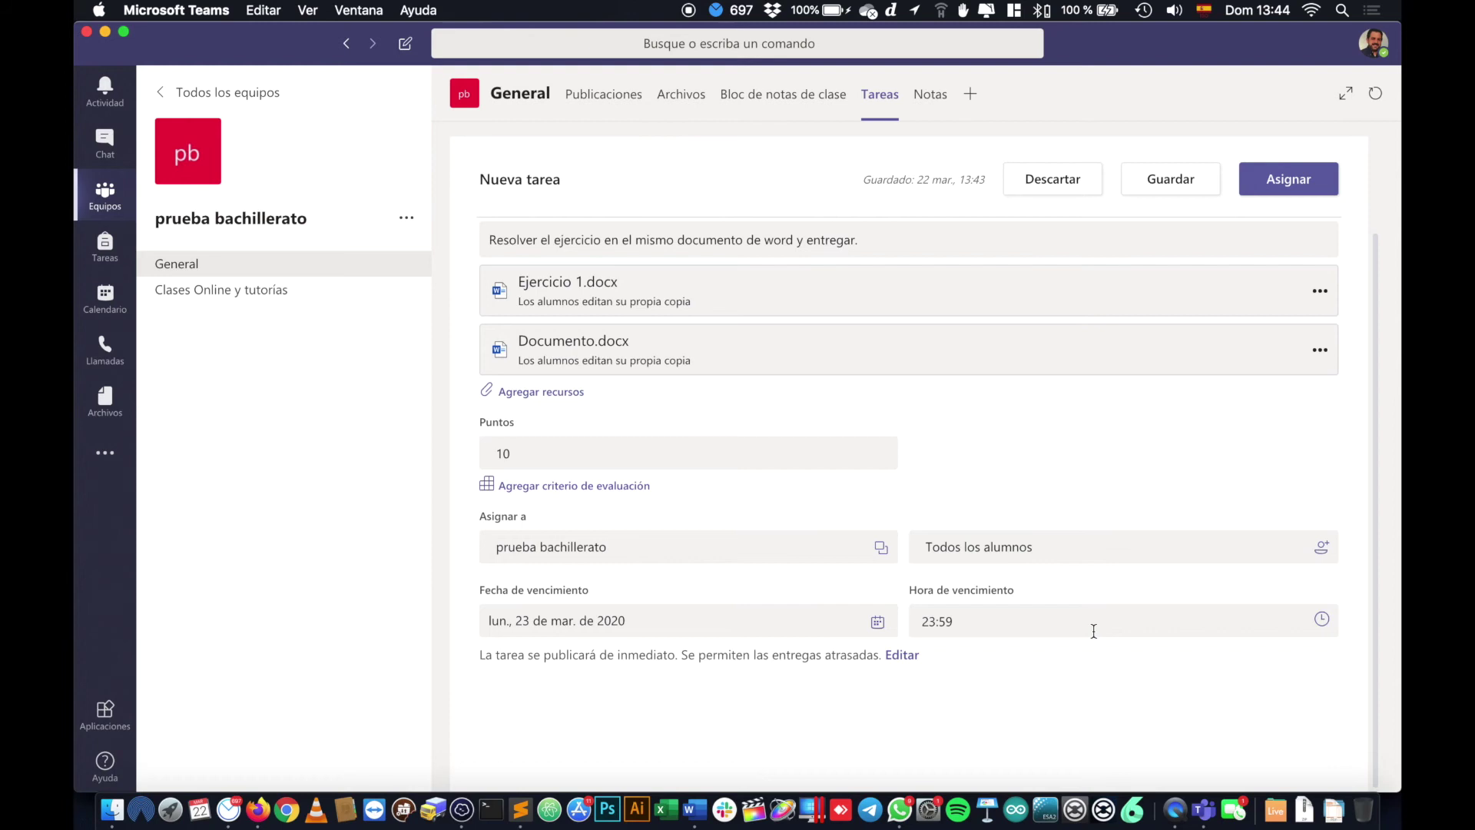
pyautogui.click(876, 622)
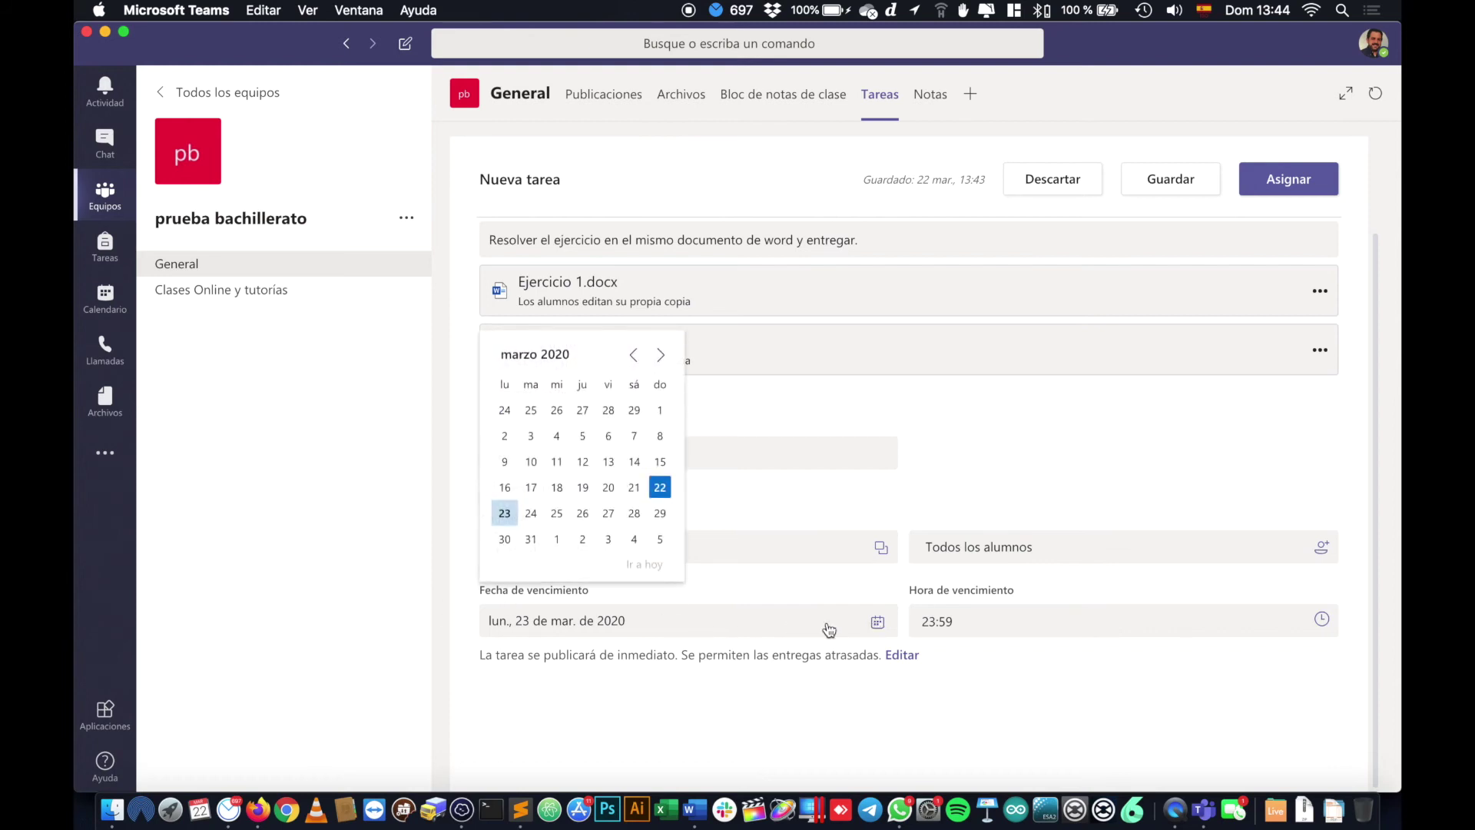
pyautogui.click(532, 514)
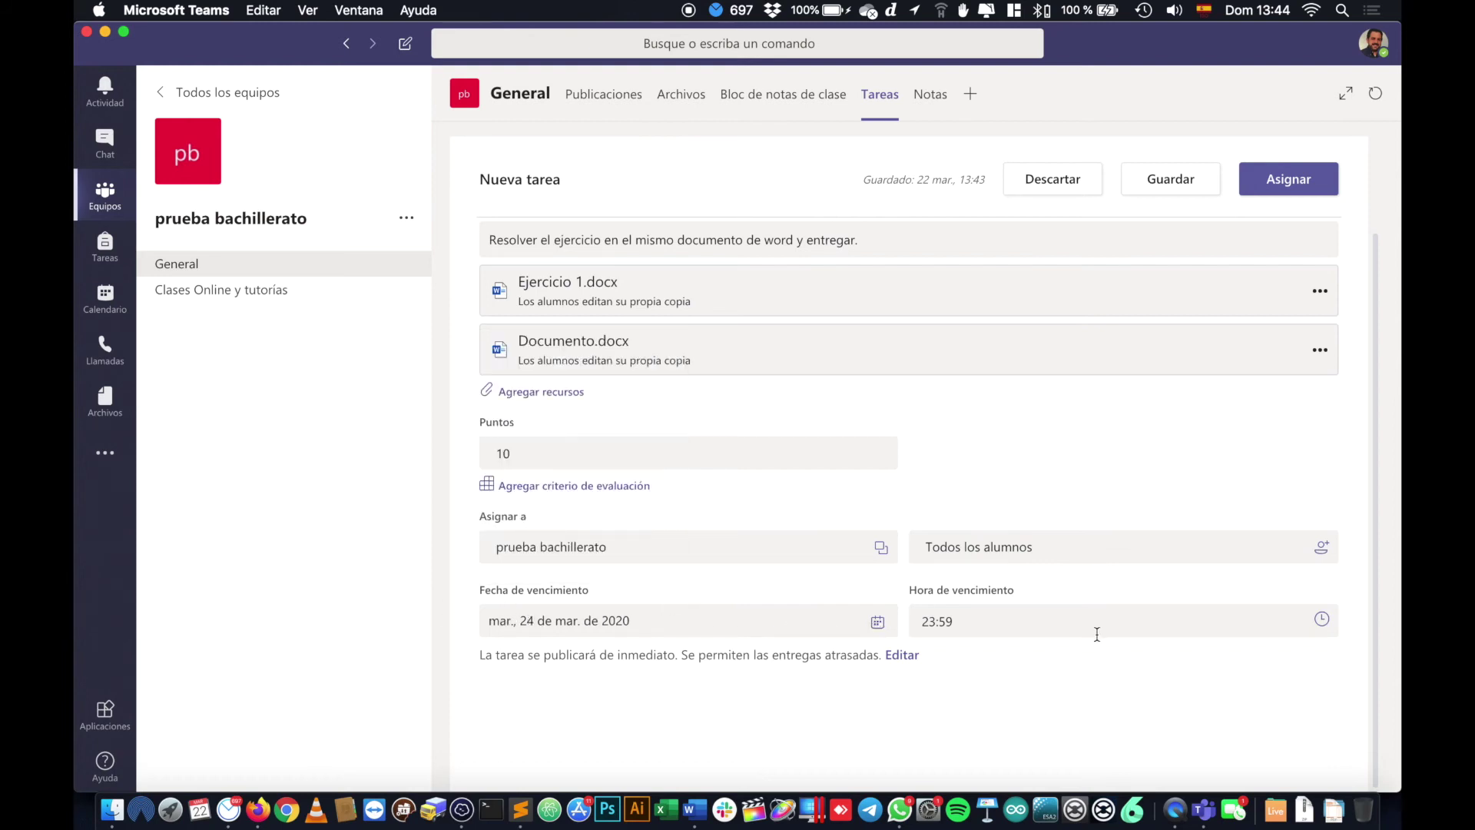
pyautogui.click(1286, 190)
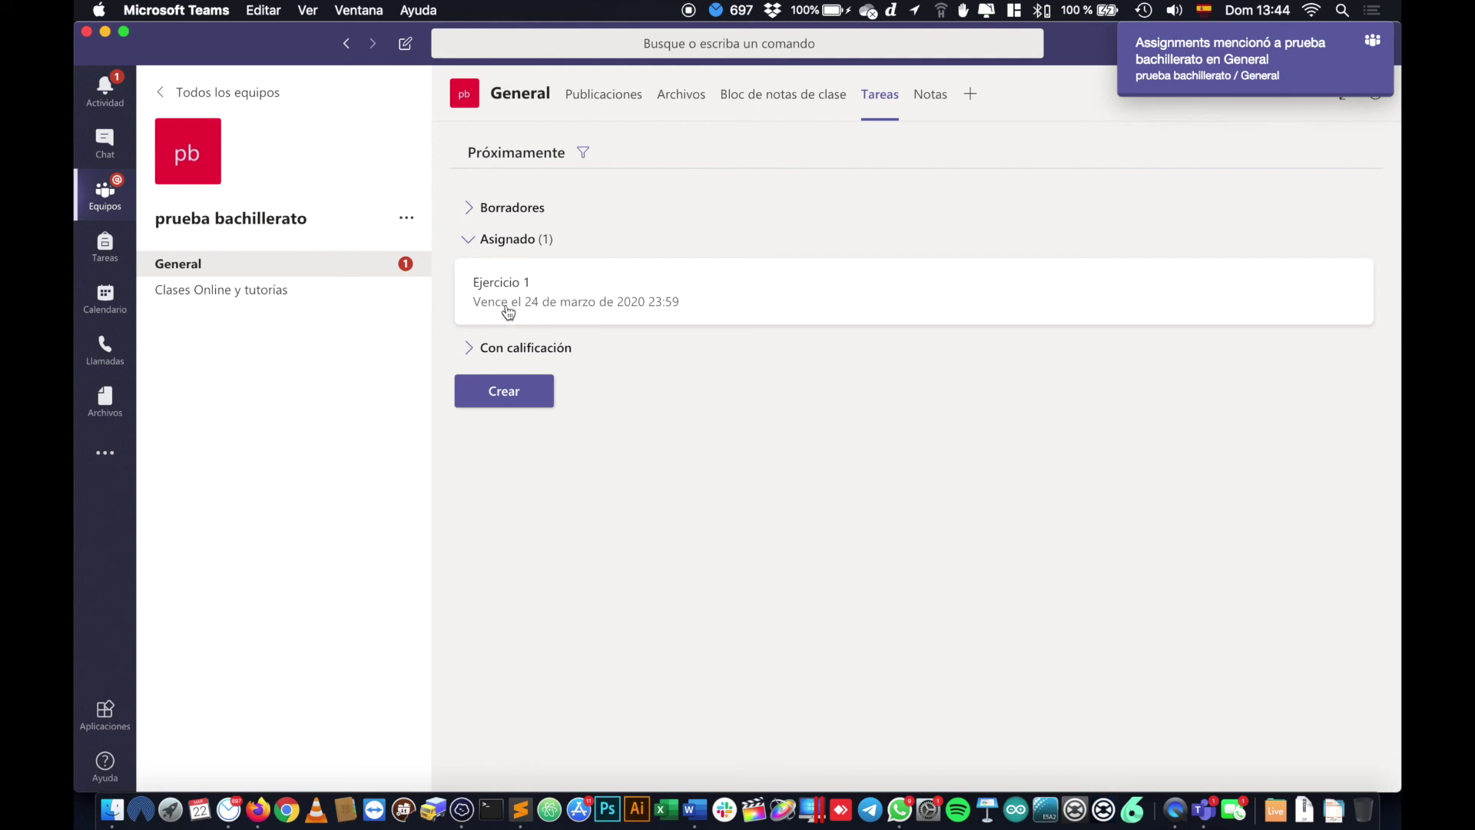
# Step: View the Ejercicio 1 announcement in the General channel's posts, and return to the team's assignments
pyautogui.click(206, 265)
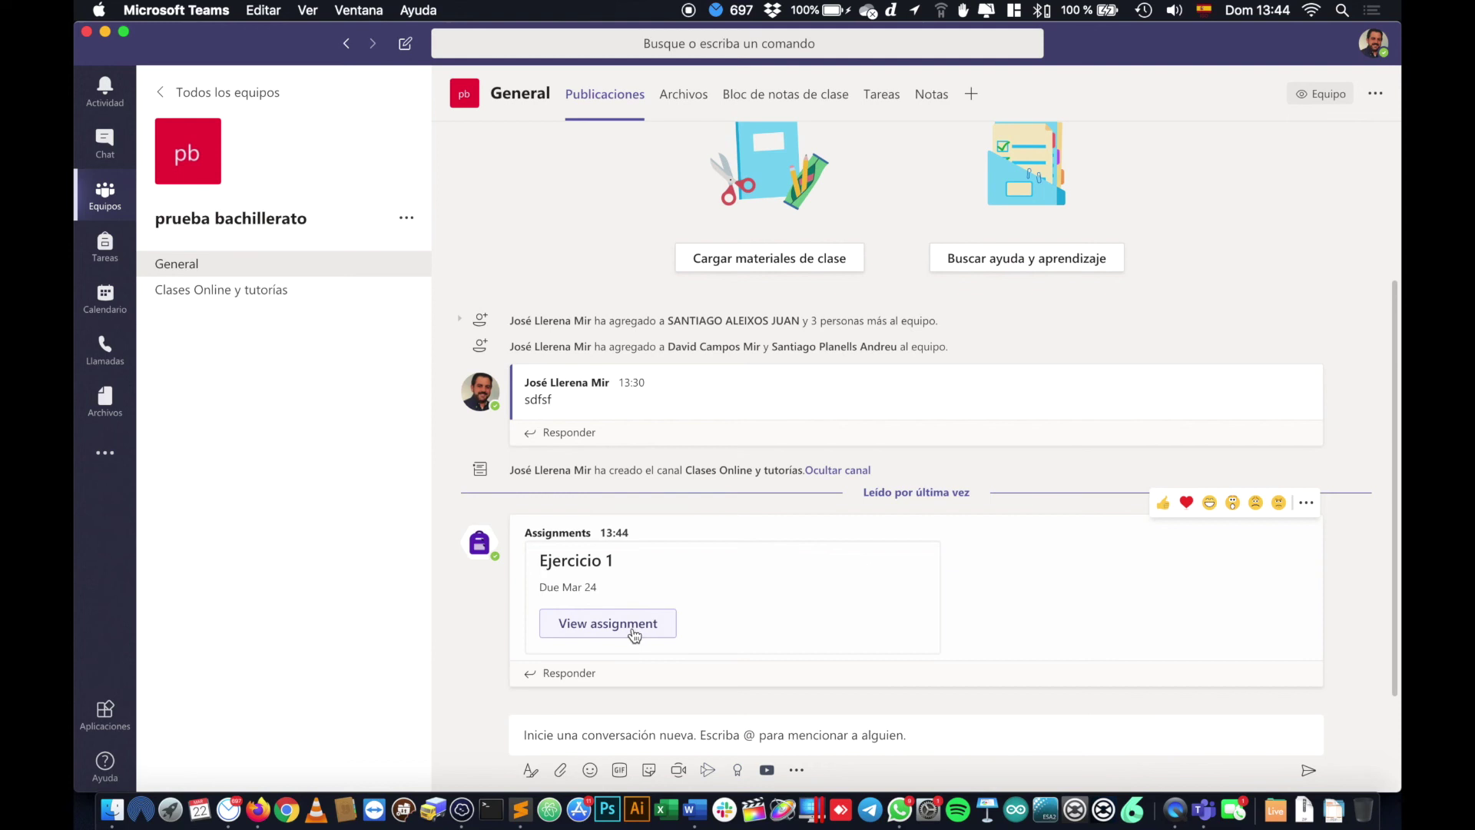
pyautogui.click(882, 103)
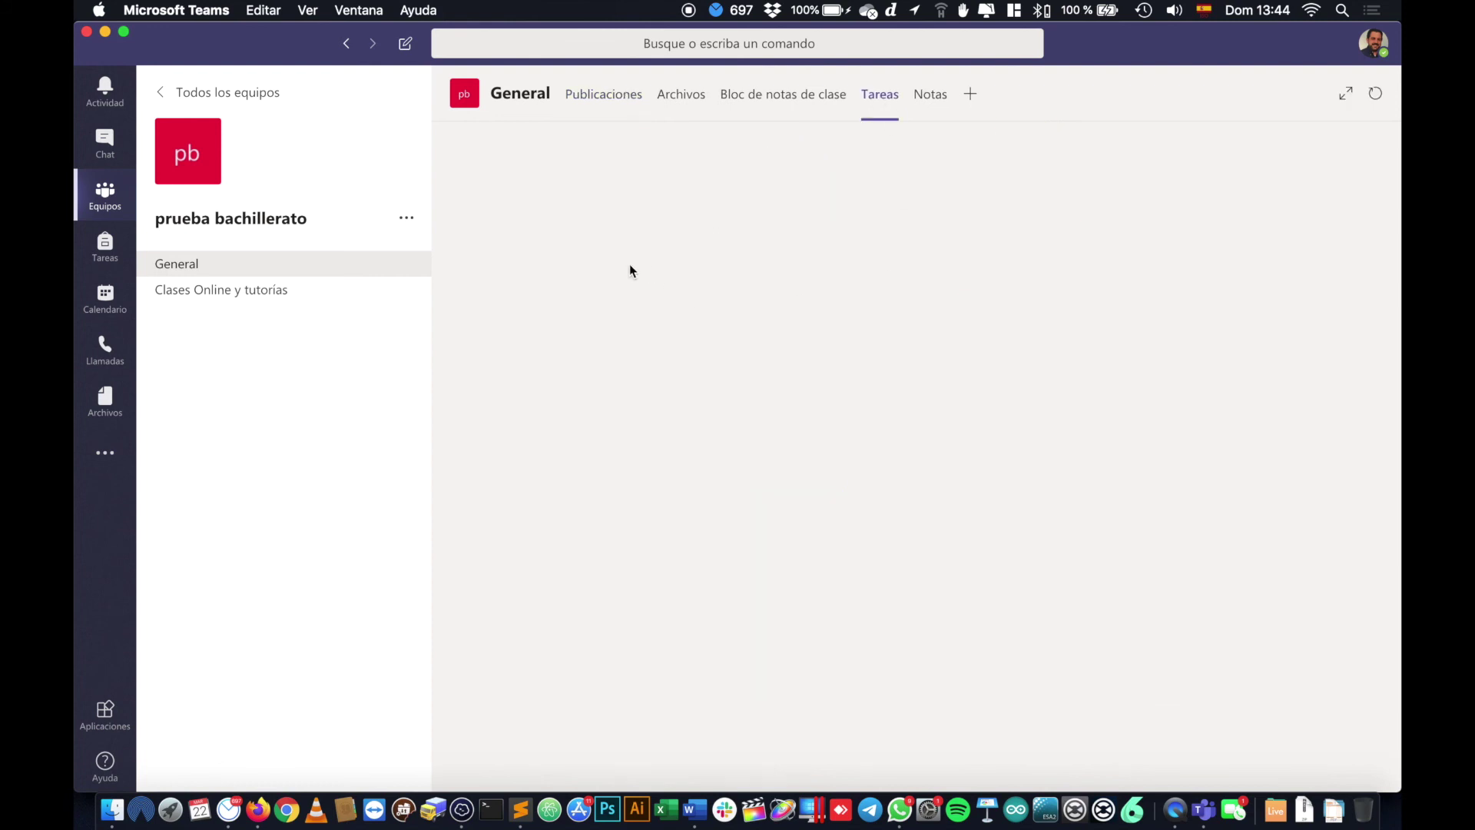